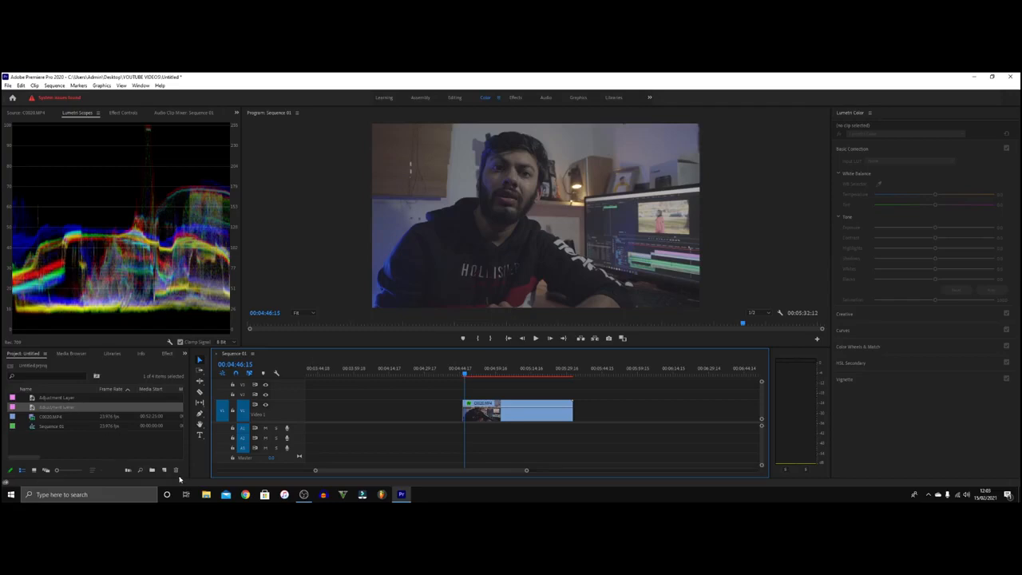
Step: Create an adjustment layer with default settings and place it directly above the video clip, spanning the clip's full length
click(164, 470)
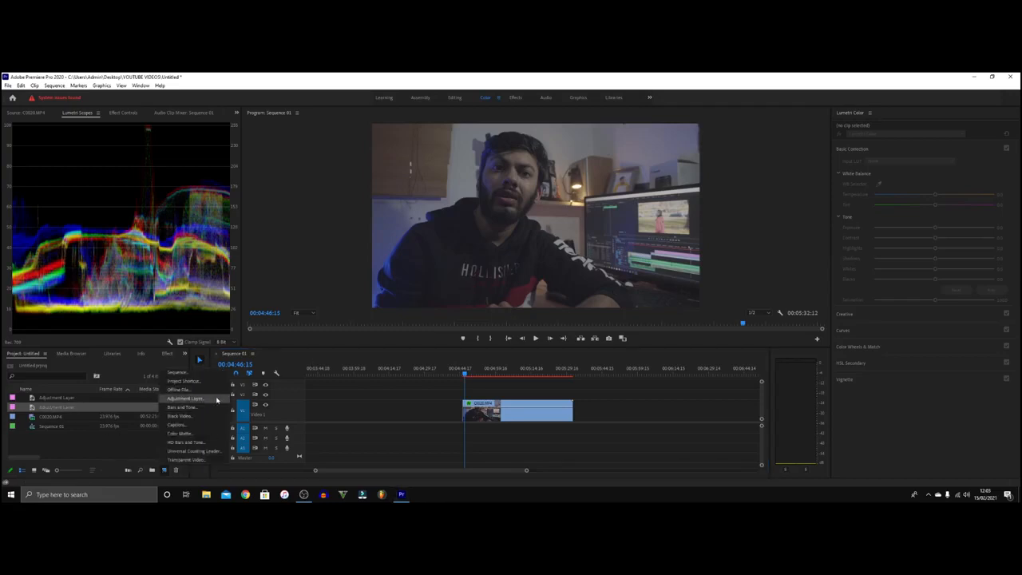
click(216, 399)
key(Return)
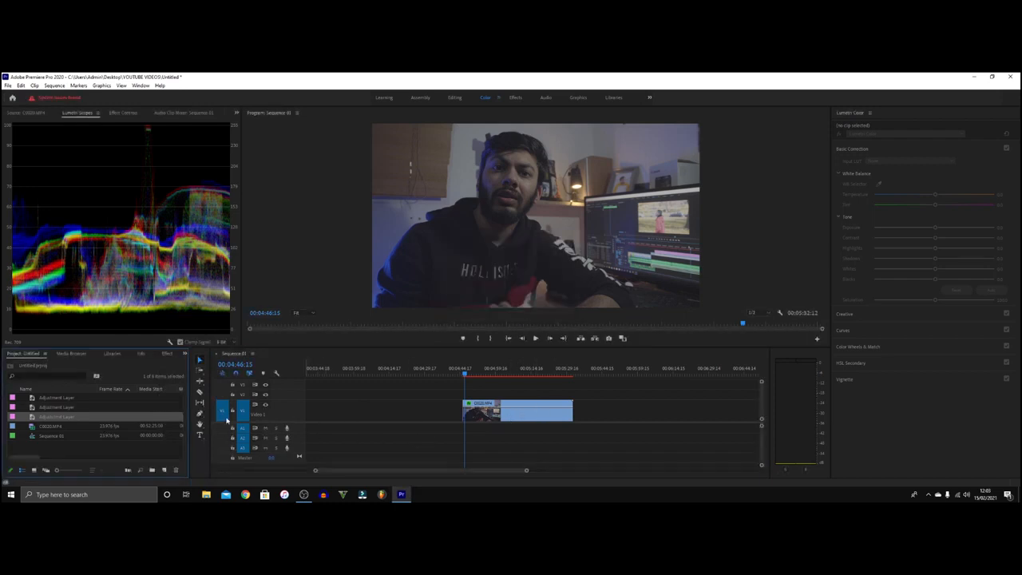
drag(52, 417, 572, 393)
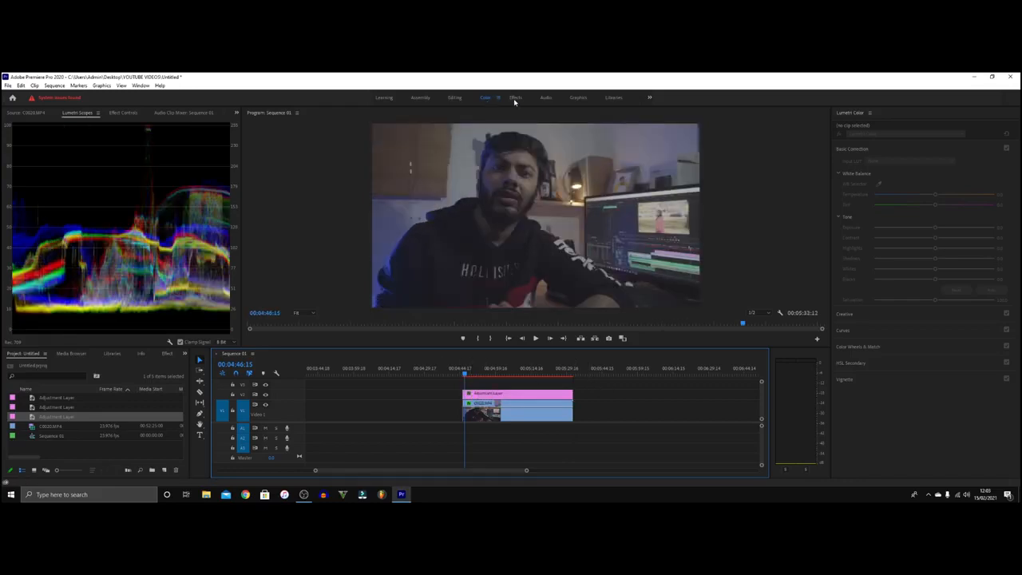
Step: Apply the BLUE LIGHT.cube input LUT to the adjustment layer and slightly raise its contrast while lowering its highlights
double_click(485, 98)
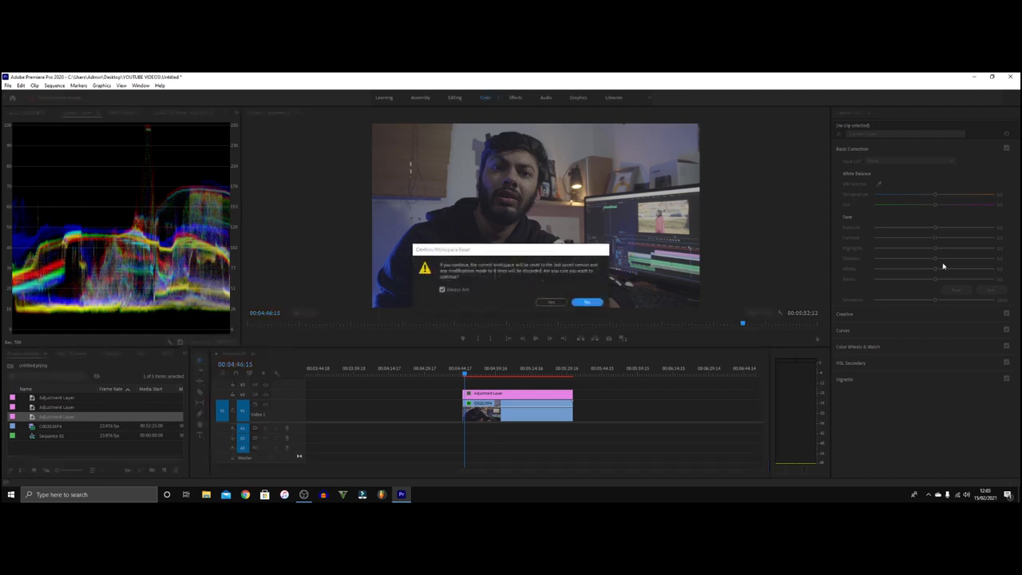
click(578, 302)
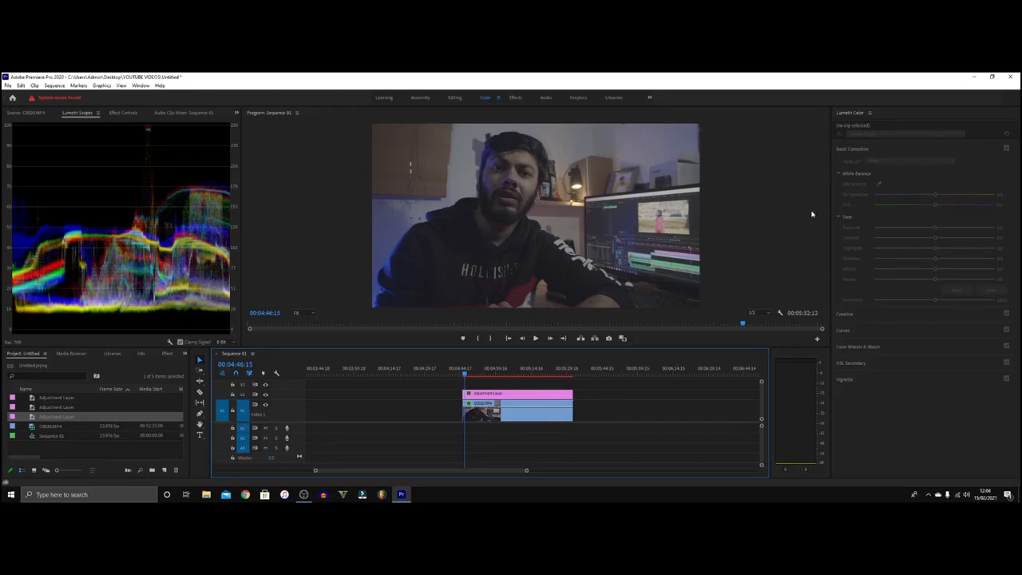
click(542, 396)
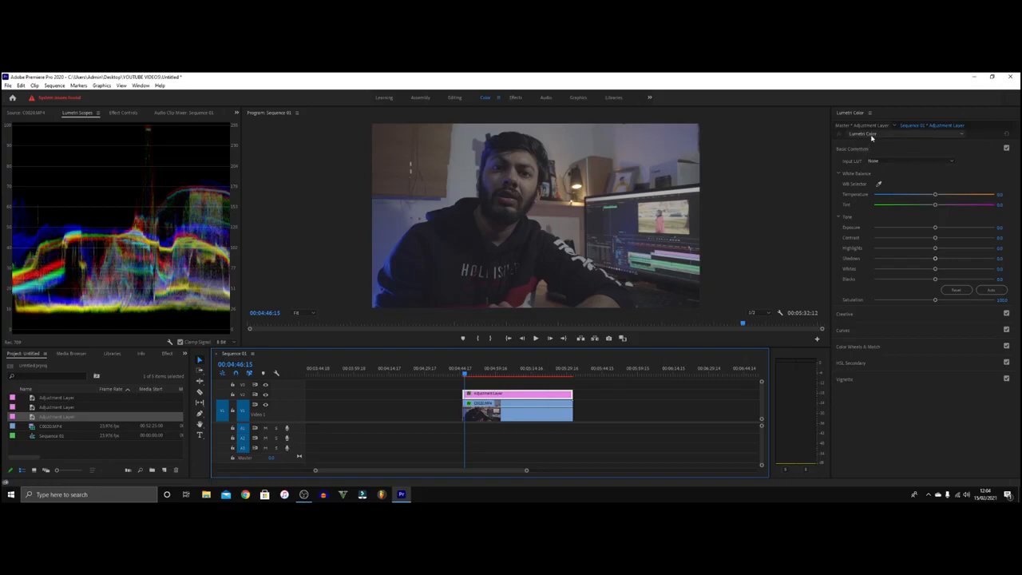
click(875, 161)
click(879, 185)
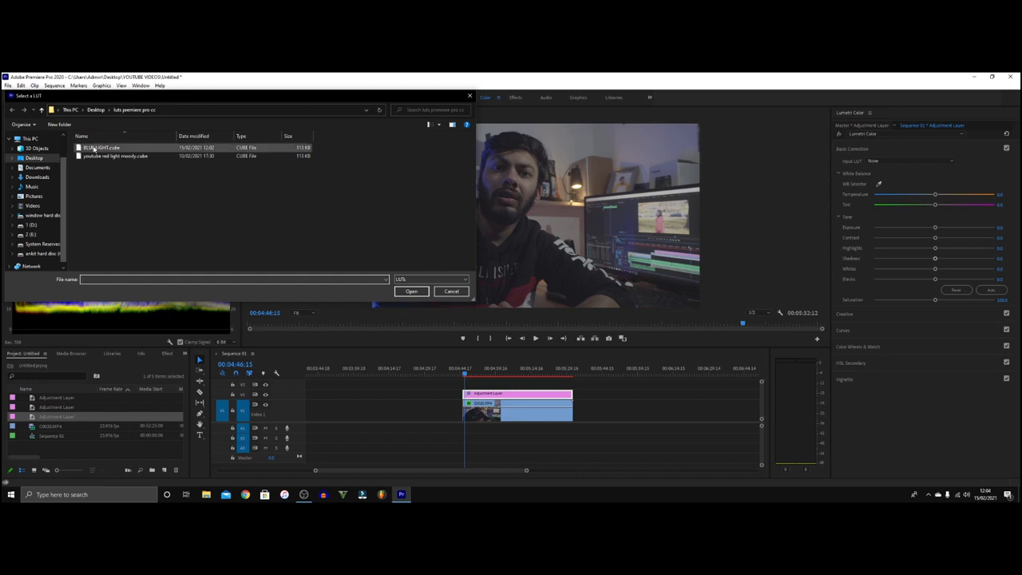
double_click(102, 148)
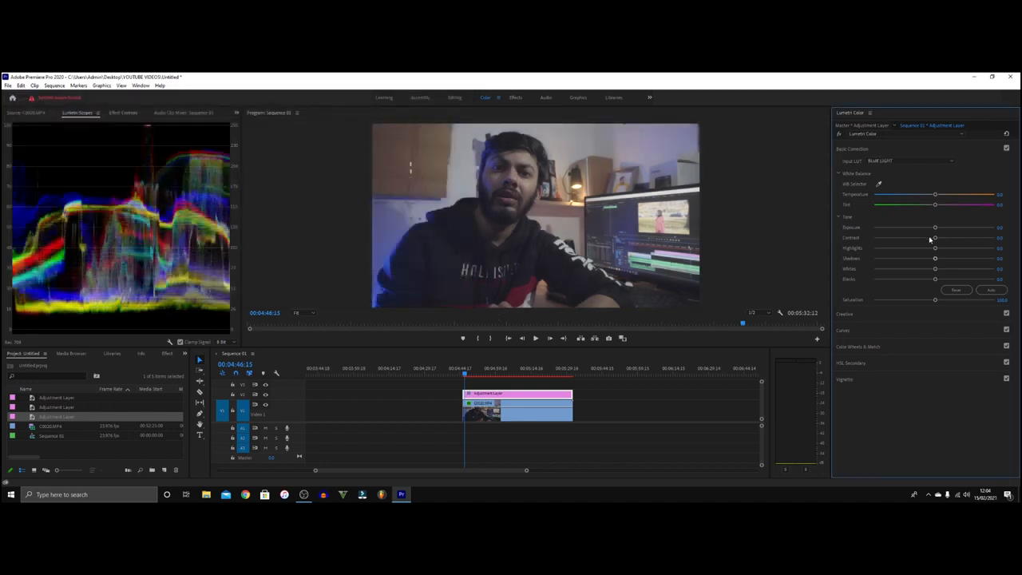
drag(935, 250, 931, 250)
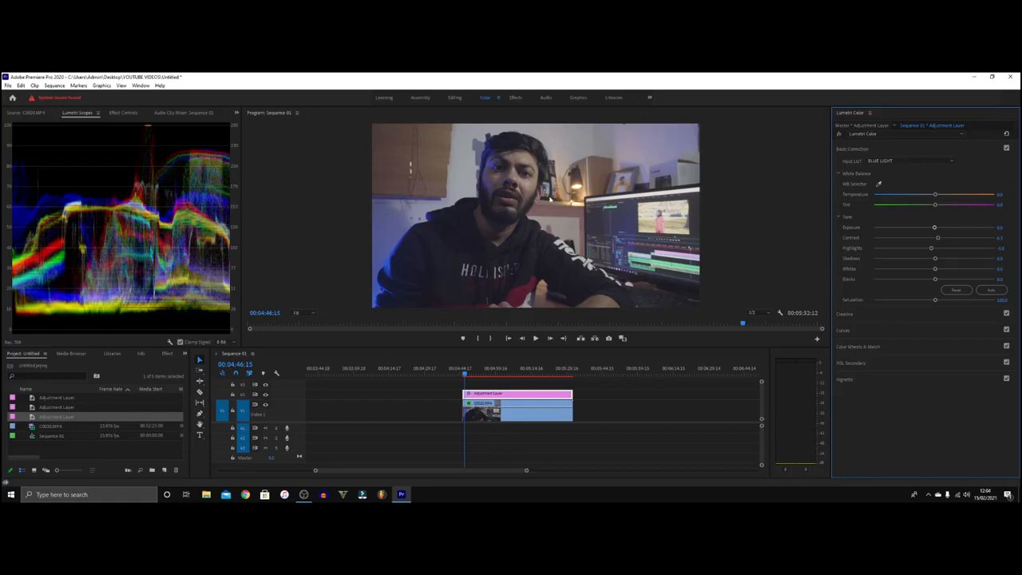
Step: Add a second, existing adjustment layer on V3 above the first one, spanning the clip's full length
double_click(288, 410)
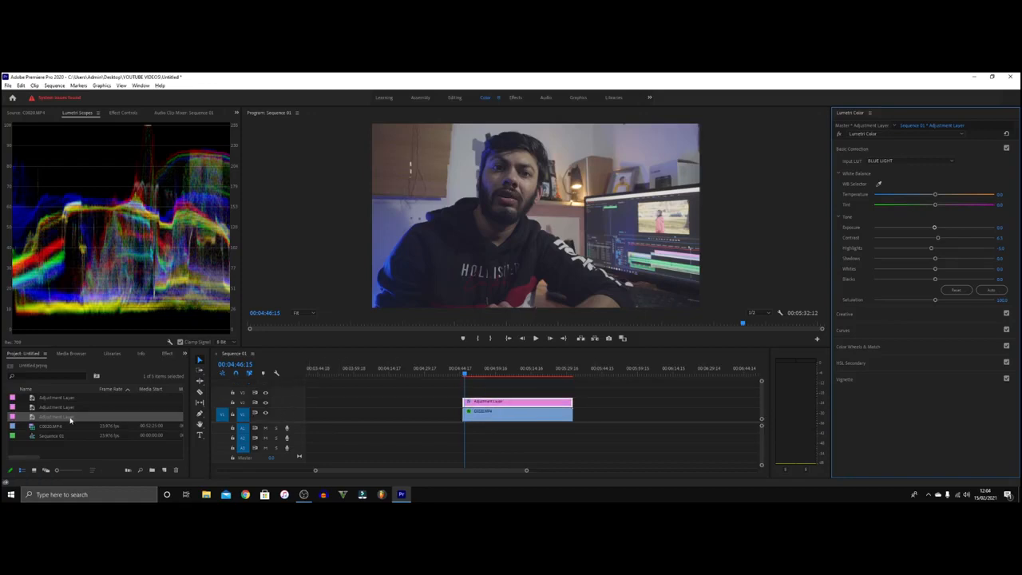
click(164, 469)
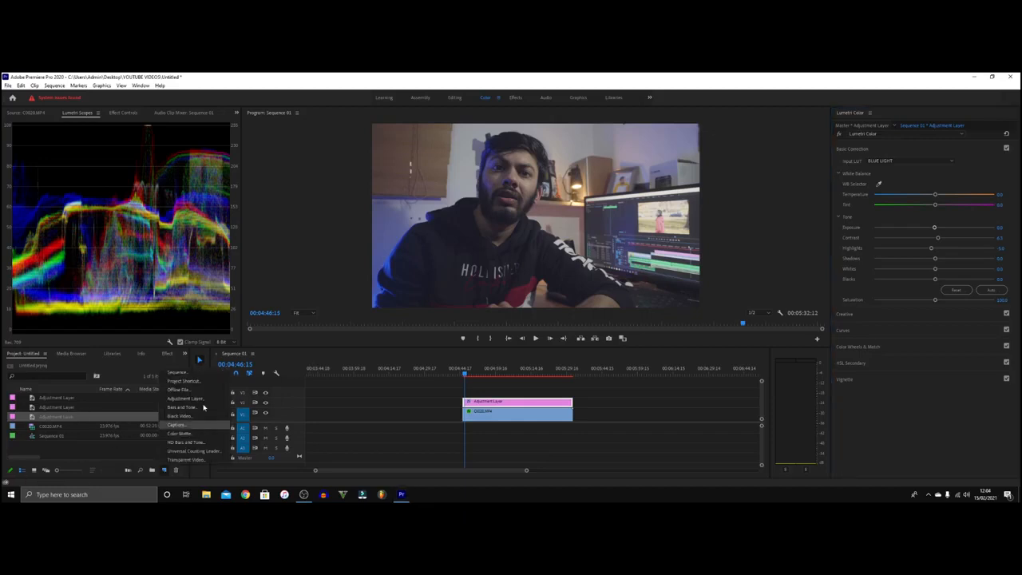
click(95, 434)
double_click(48, 407)
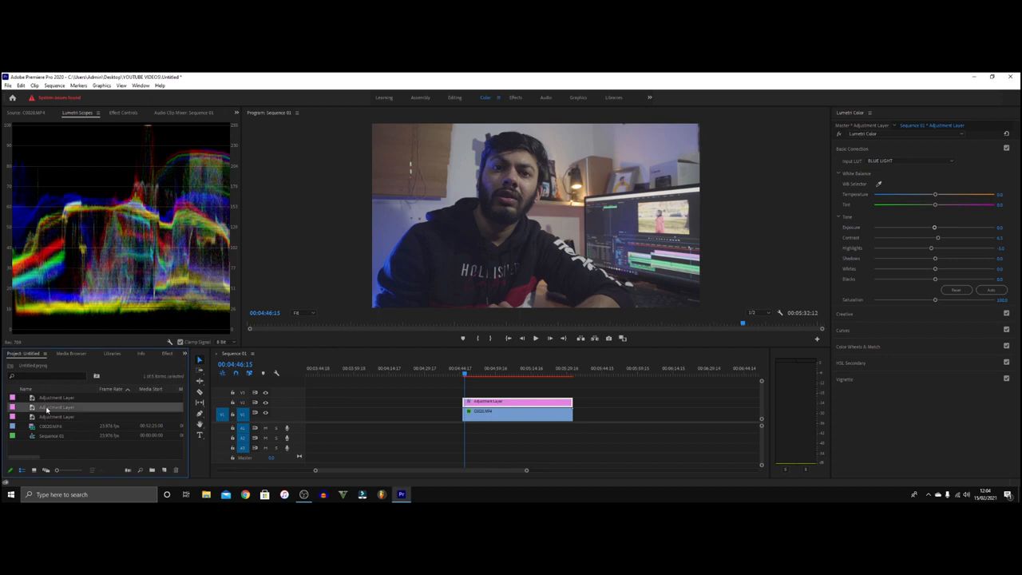
click(32, 408)
drag(32, 408, 571, 392)
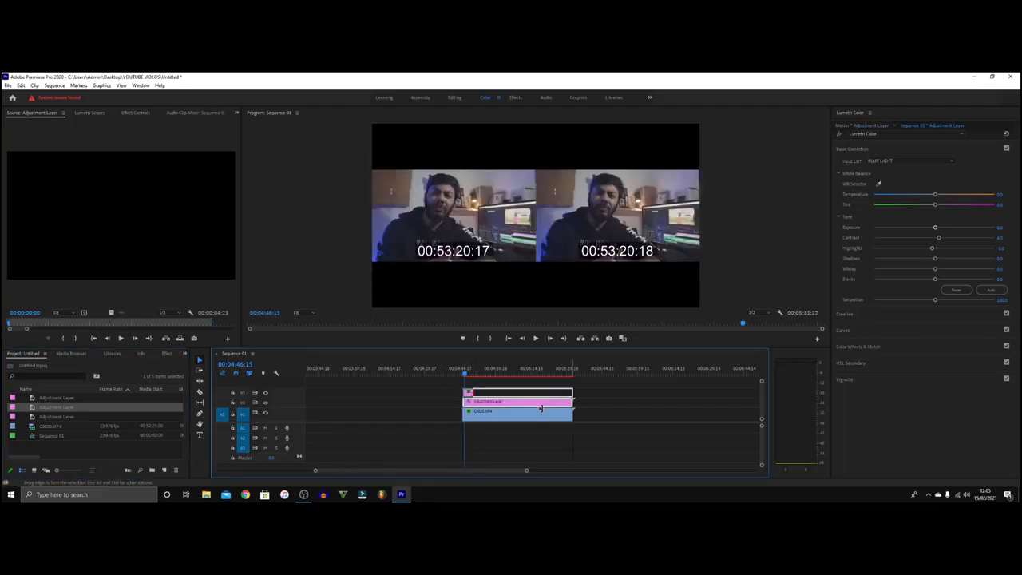
Step: Rename the lower adjustment layer on the timeline COLOUR CORRECTION
right_click(541, 404)
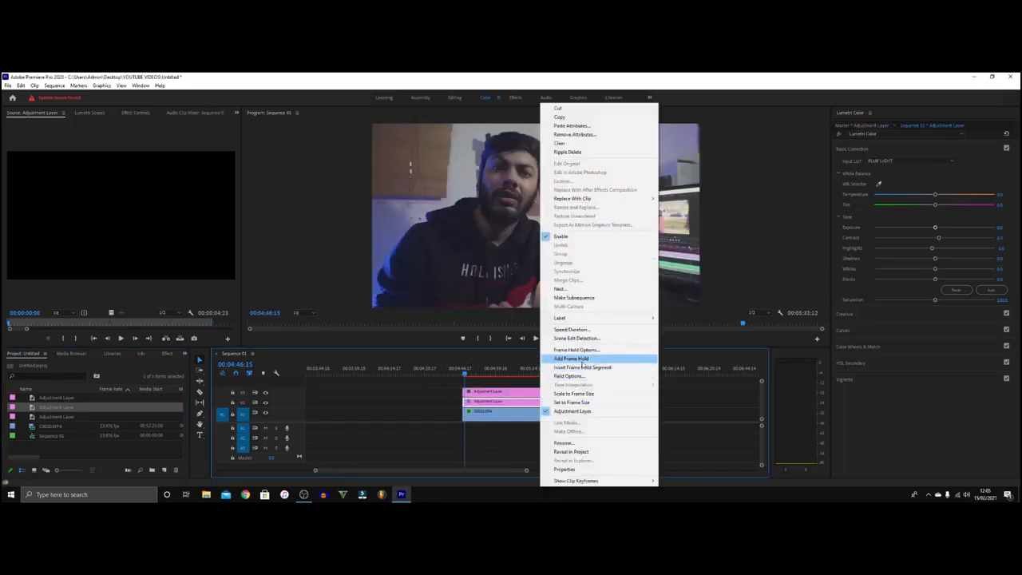
click(571, 442)
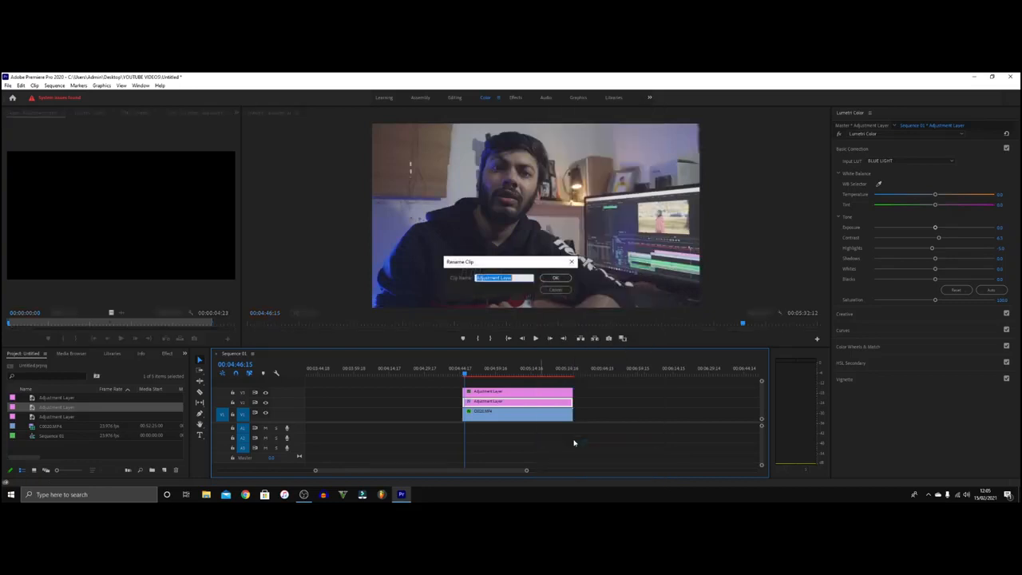
text(COLOUR C)
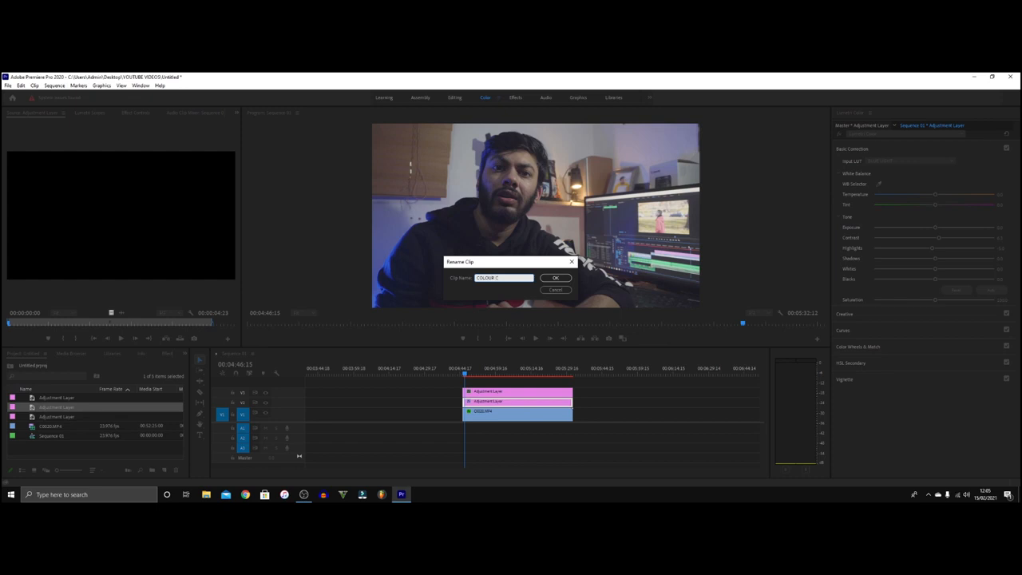
text(ORRECTION)
click(554, 278)
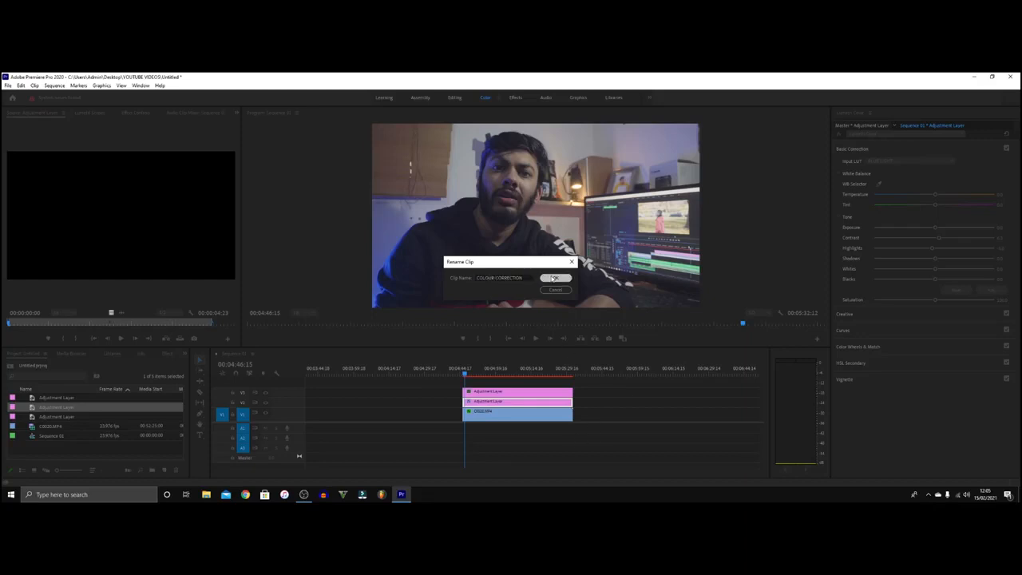
Step: Rename the upper adjustment layer on the timeline COLOUR GRADING
click(491, 391)
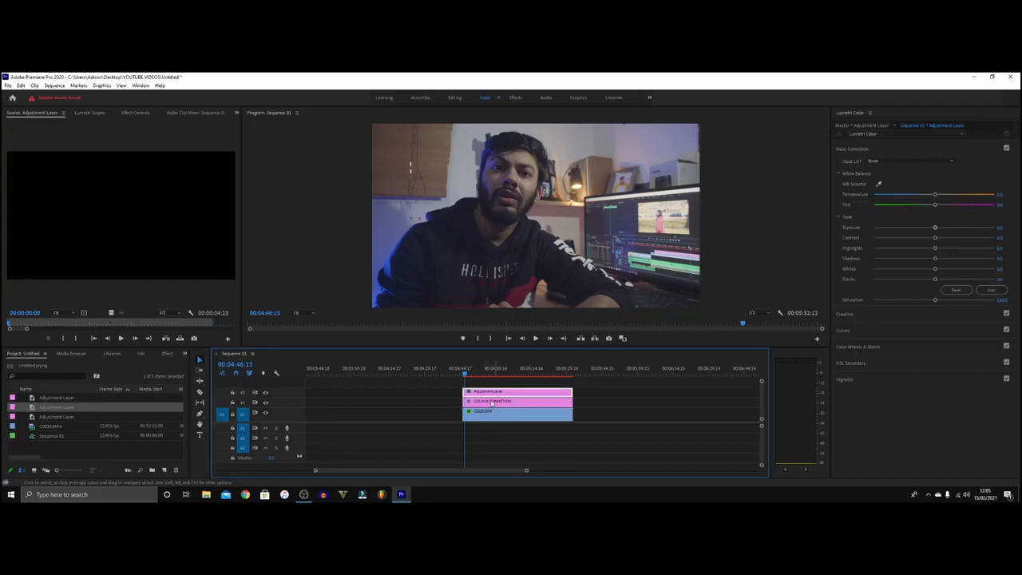
right_click(503, 393)
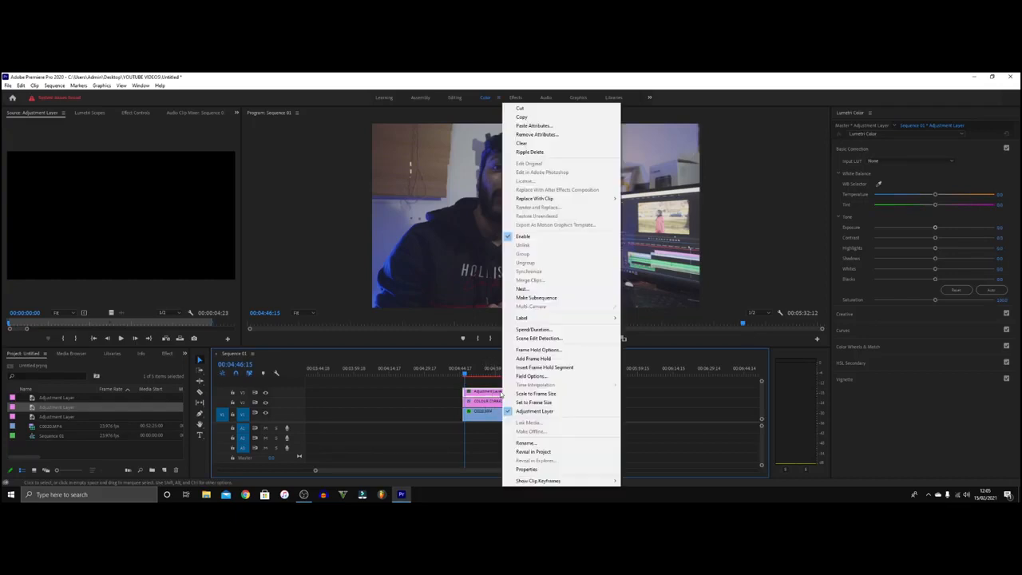
click(538, 443)
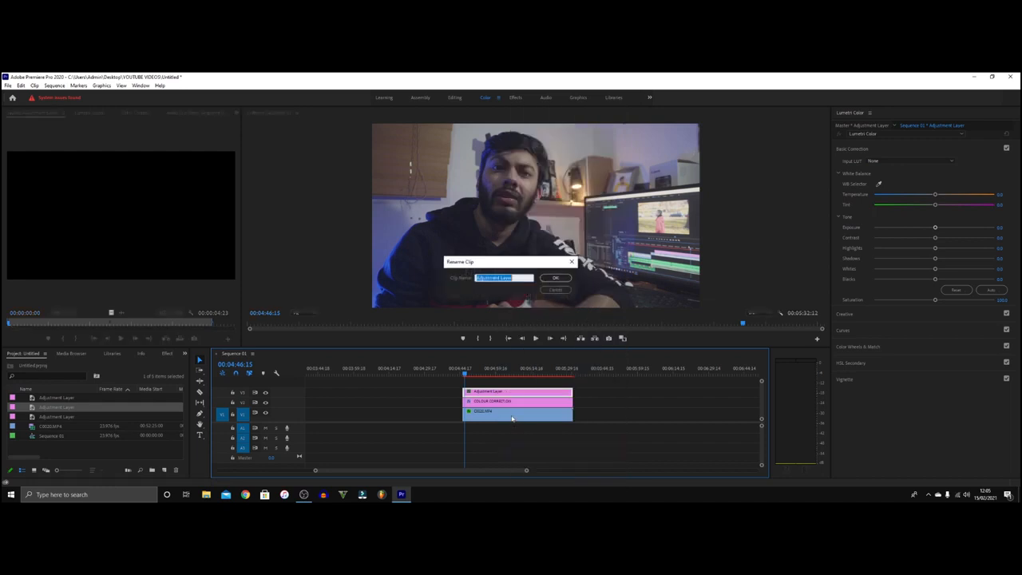
text(COLOUR GRADING)
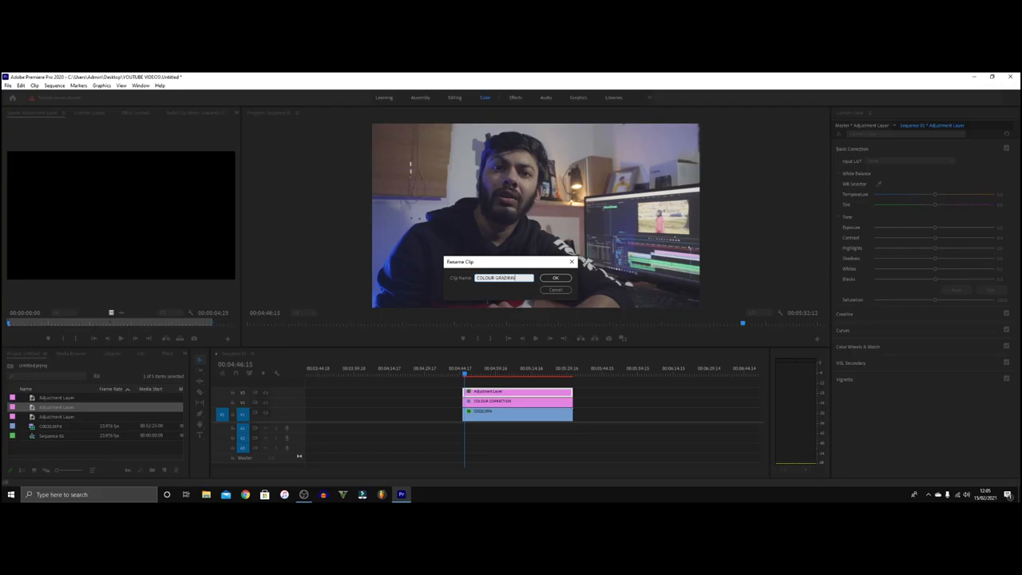
key(Return)
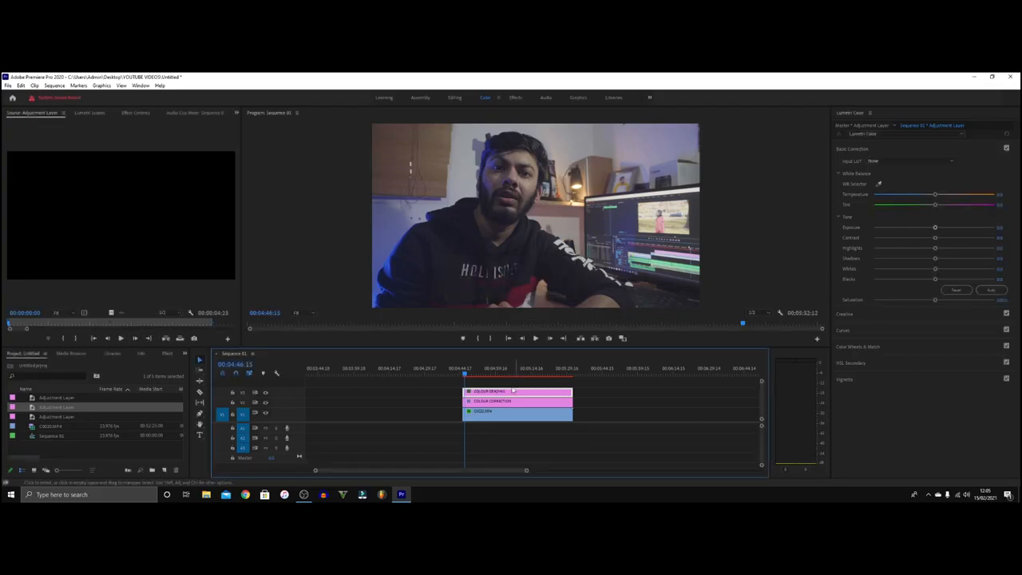
Step: Slightly increase the basic saturation of the COLOUR GRADING layer
click(497, 401)
click(520, 390)
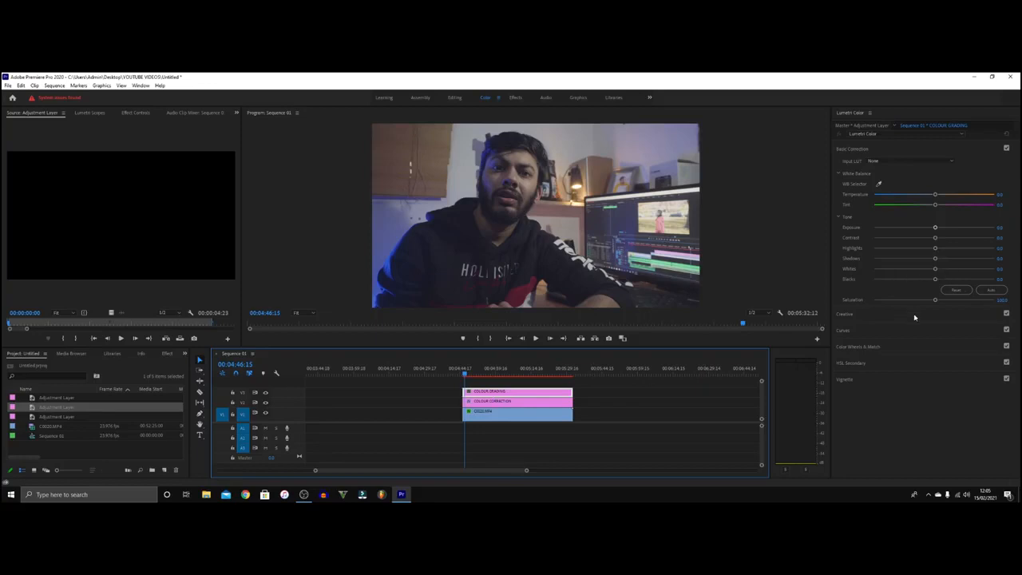
click(939, 301)
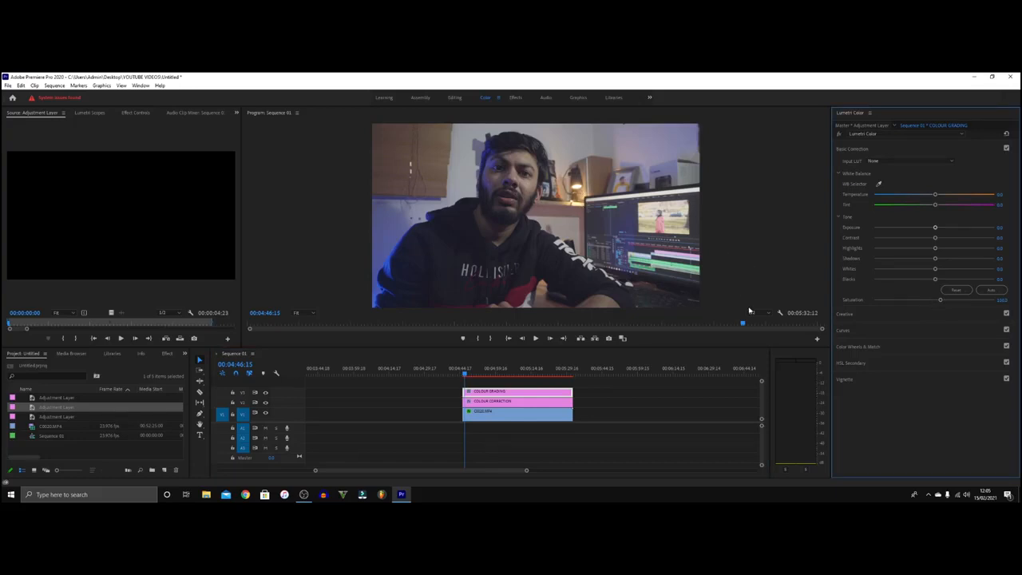
Step: Add control points in the shadows, midtones and highlights of the COLOUR GRADING layer's white RGB curve
click(843, 315)
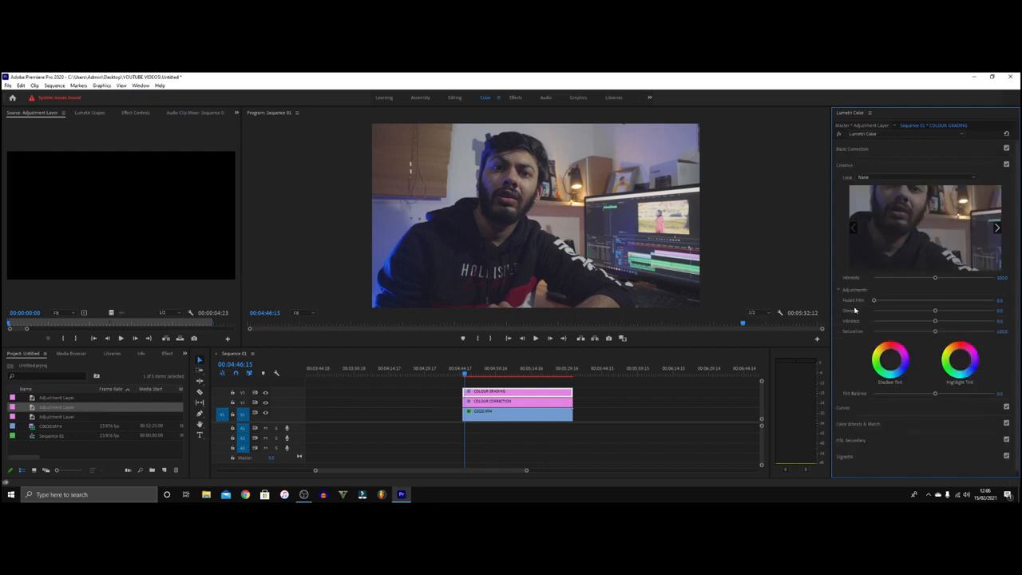
click(845, 409)
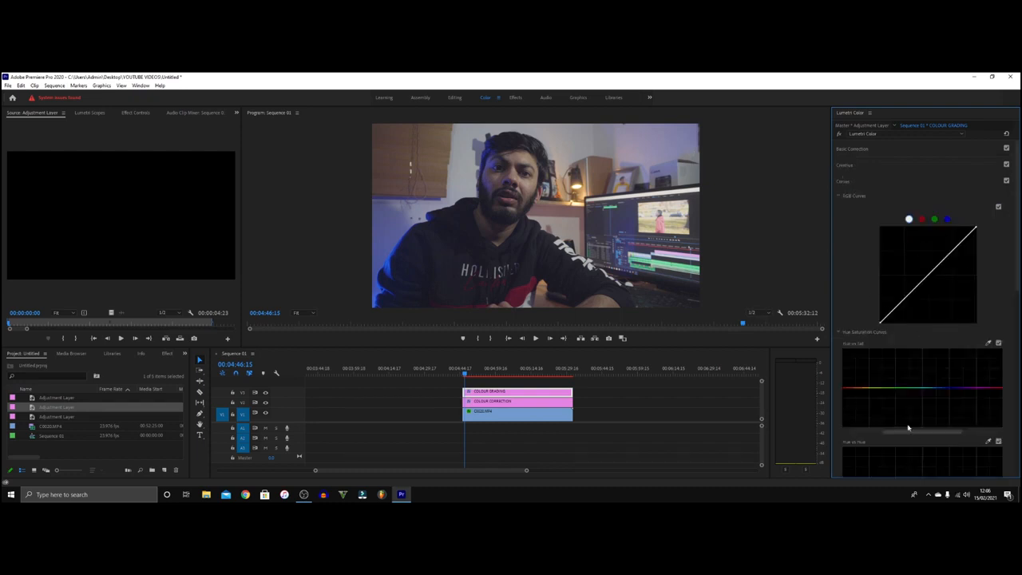
scroll(908, 414, down, 3)
scroll(909, 410, up, 3)
click(952, 251)
click(929, 274)
click(902, 300)
click(948, 256)
Step: Lower the white end of the RGB curve slightly and fine-tune its midtone and shadow points
drag(976, 231, 977, 238)
drag(928, 275, 929, 277)
drag(902, 300, 904, 303)
drag(905, 304, 906, 303)
drag(904, 301, 899, 303)
Step: Switch the RGB curve to the blue channel and place a control point in its highlights
click(946, 220)
click(955, 249)
Step: Sample a background colour for the Hue vs Sat curve and adjust its blue and purple points to stay near the baseline
scroll(868, 316, down, 1)
scroll(868, 316, down, 3)
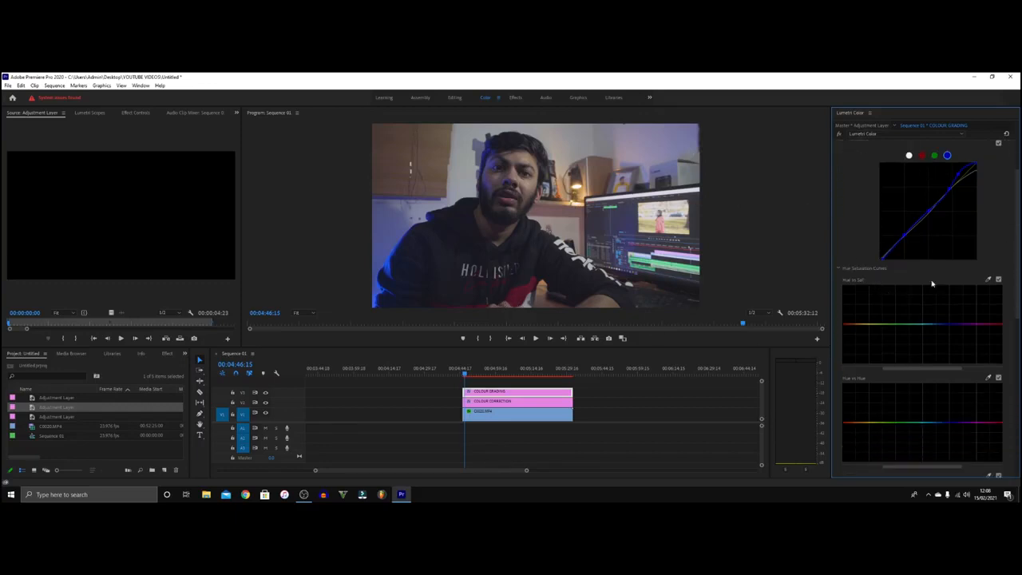
scroll(957, 286, down, 1)
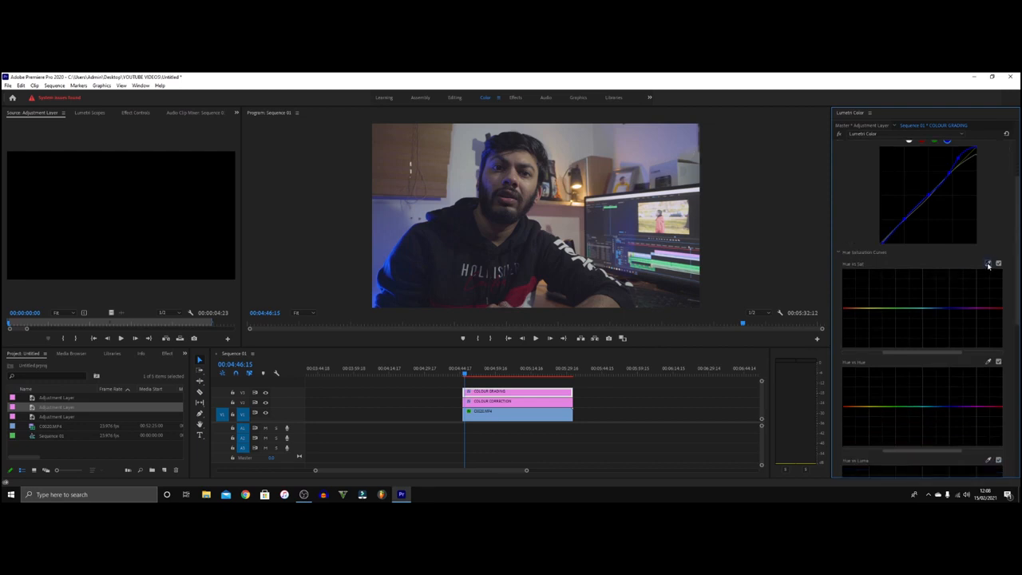
click(988, 262)
click(576, 186)
drag(962, 313, 963, 329)
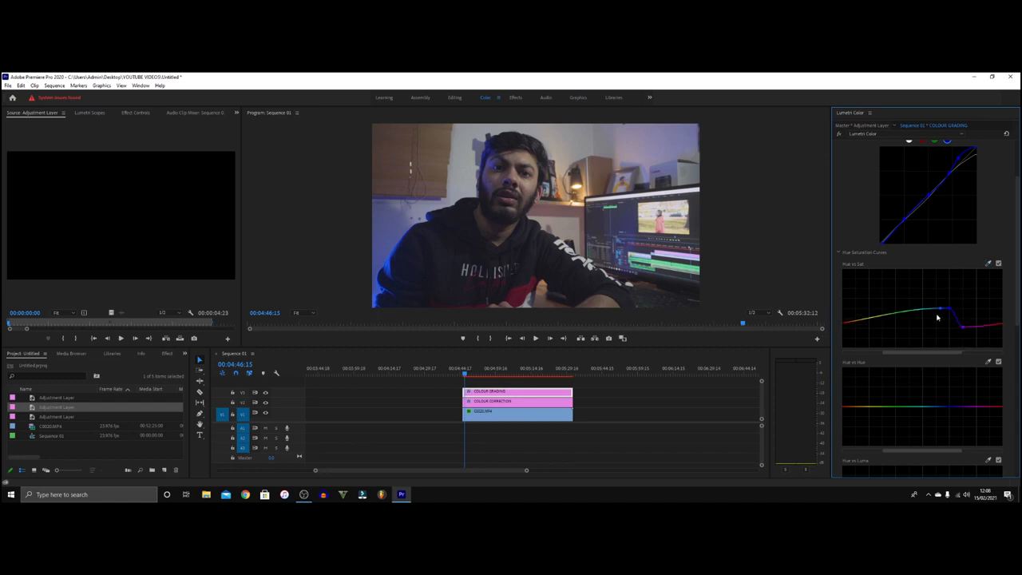
mouse_move(939, 310)
mouse_down()
mouse_move(935, 329)
mouse_move(940, 294)
mouse_up()
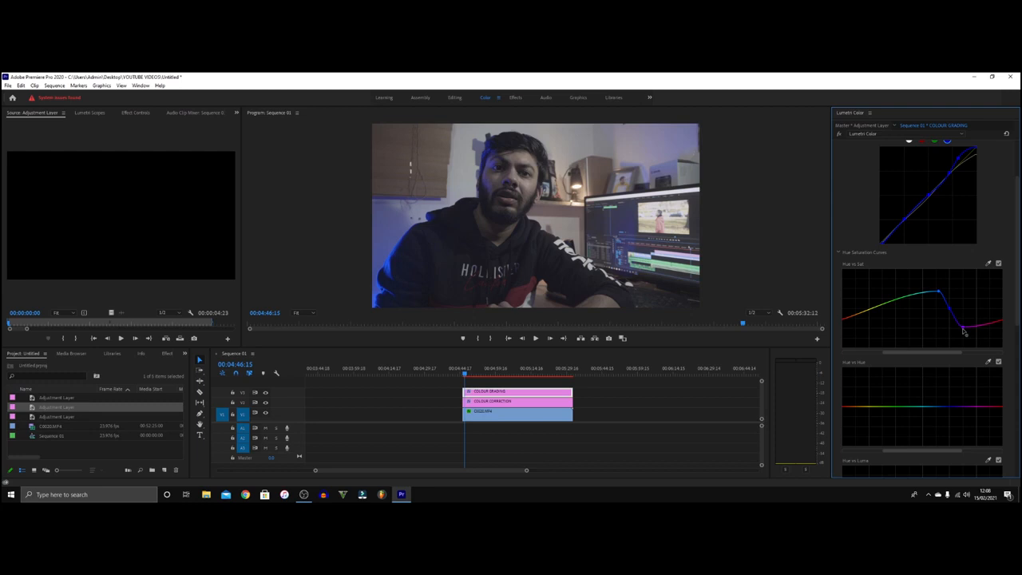
double_click(964, 331)
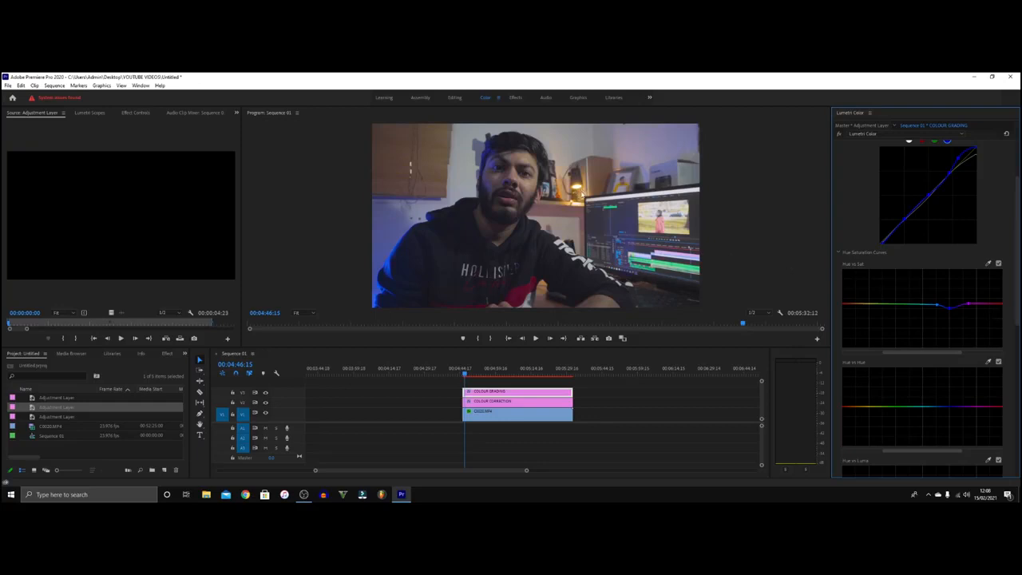
click(969, 307)
Step: Sample the man's skin tone for the Hue vs Sat curve and raise the orange saturation slightly
click(988, 263)
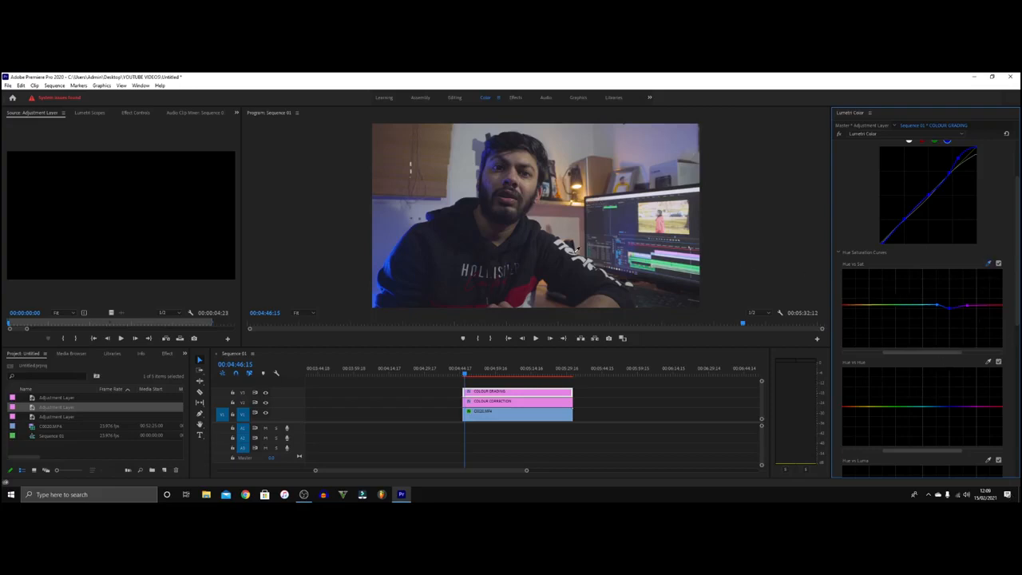
click(529, 184)
drag(858, 305, 858, 304)
drag(859, 306, 850, 307)
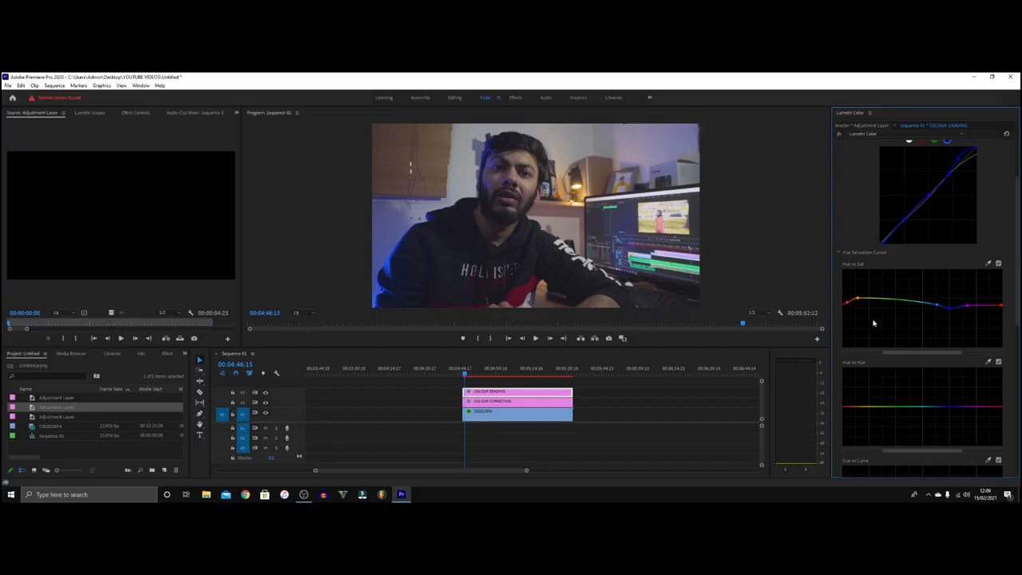
scroll(924, 309, down, 5)
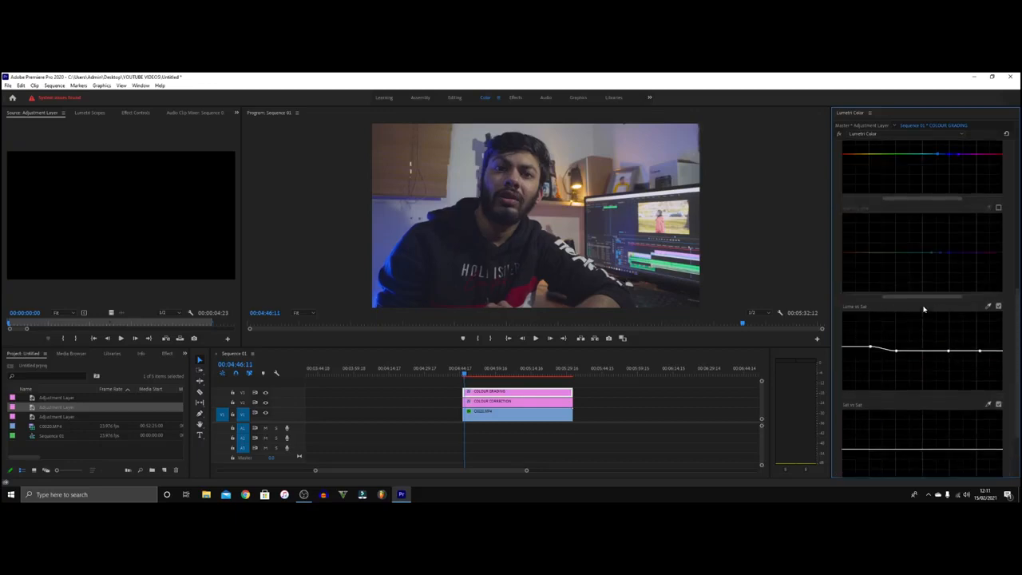
scroll(923, 309, up, 5)
scroll(935, 314, up, 2)
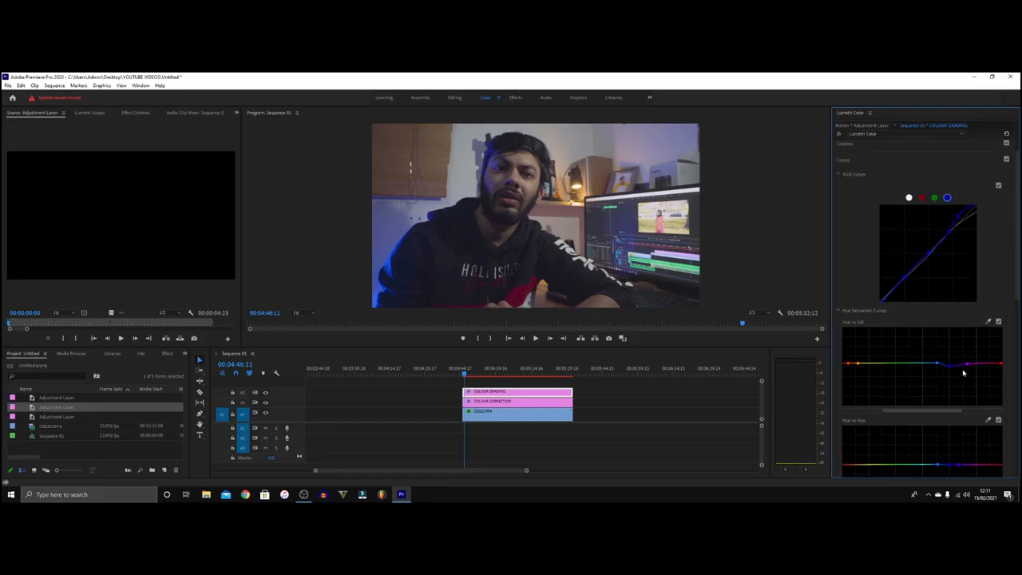
Step: Raise the Faded Film amount slightly in the Creative adjustments of the COLOUR GRADING layer
scroll(965, 385, down, 2)
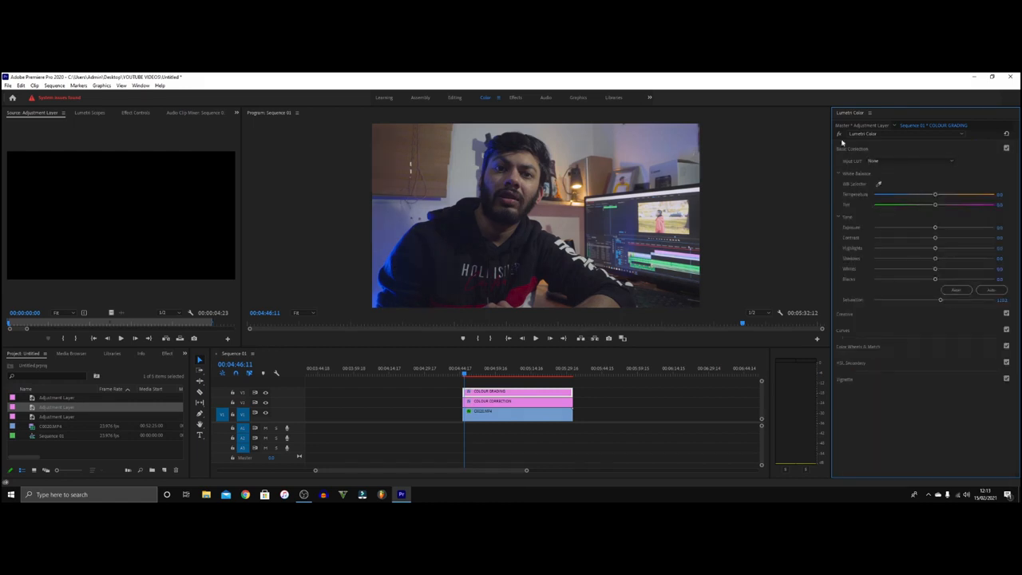
click(844, 317)
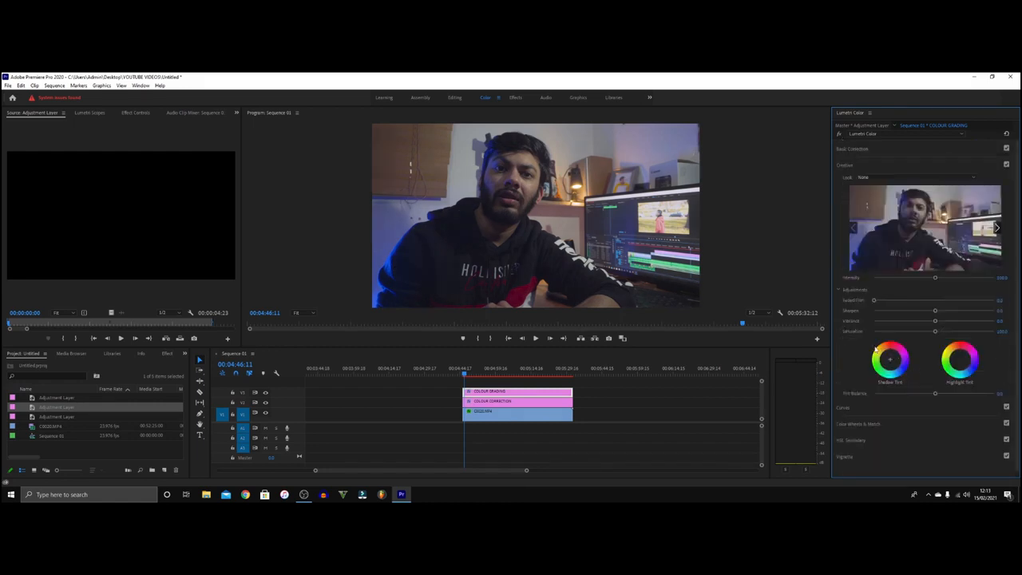
drag(874, 301, 877, 302)
Step: Lower the blue point of the Hue vs Sat curve and bring the blue point of the Hue vs Hue curve down near the baseline
click(861, 409)
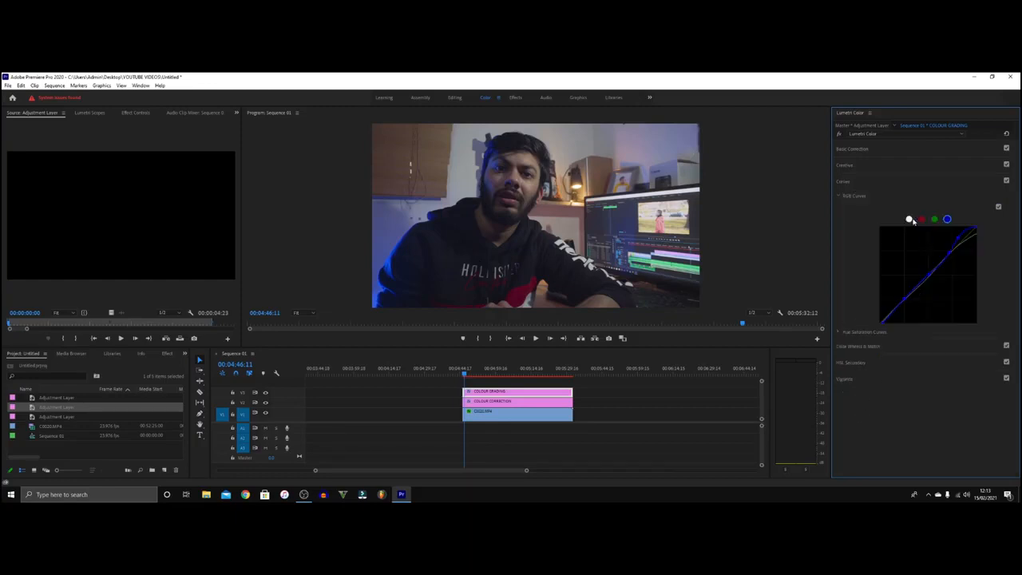
click(887, 346)
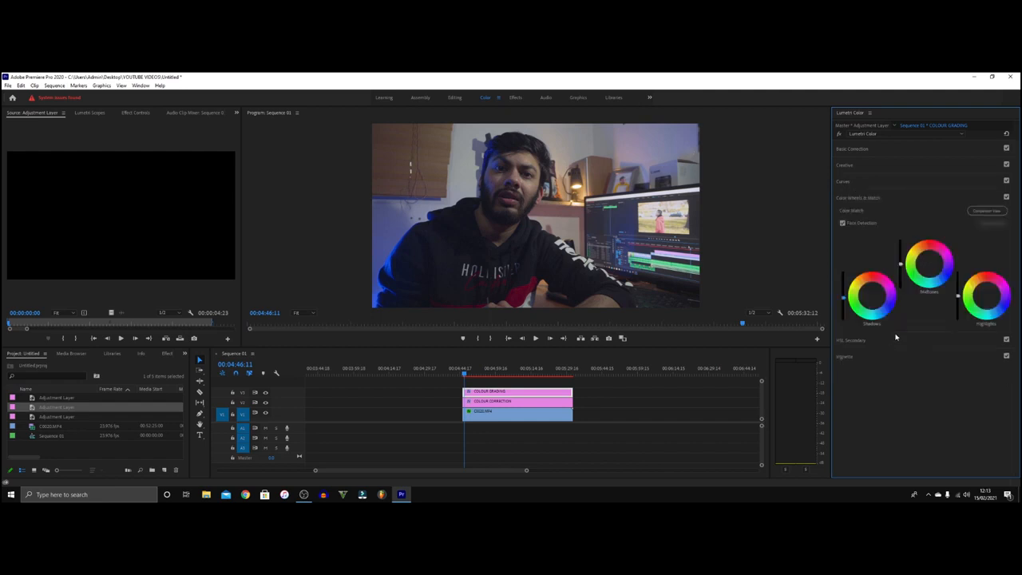
click(851, 180)
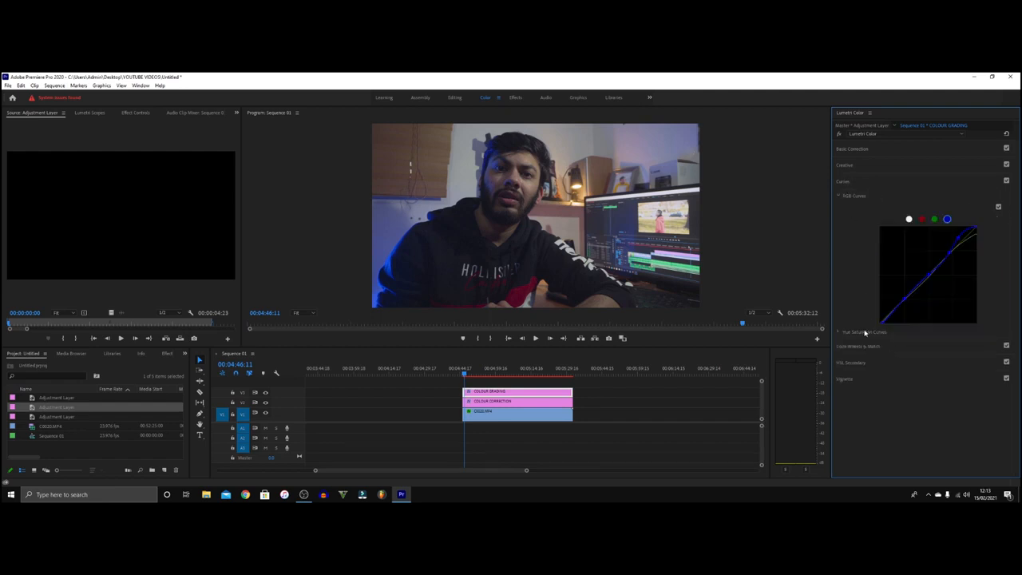
click(837, 335)
scroll(862, 360, down, 3)
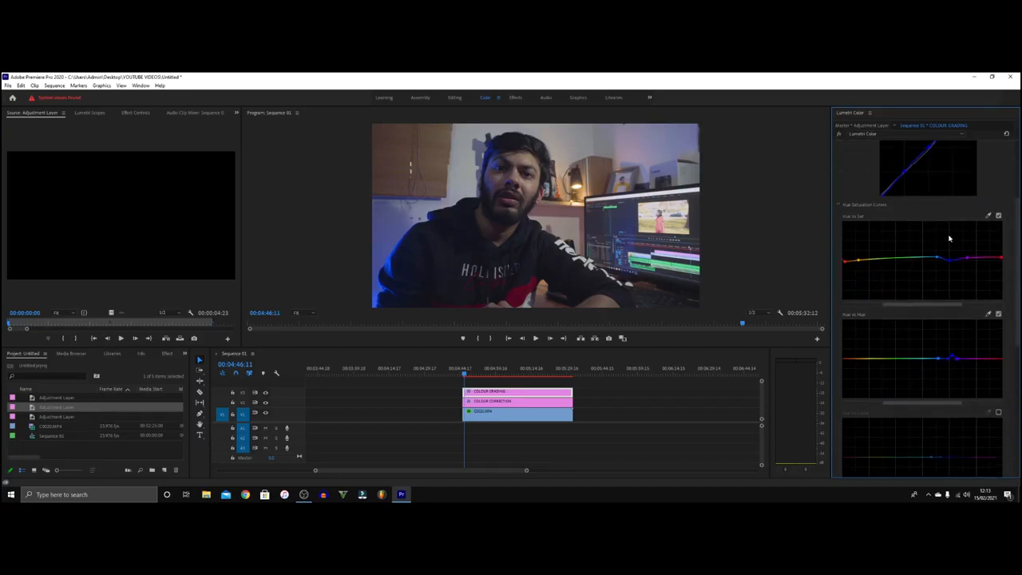
drag(949, 261, 949, 263)
drag(953, 359, 953, 364)
Step: Review the RGB and Hue Saturation curves through Sat vs Sat and open the Color Wheels & Match settings
scroll(922, 305, up, 3)
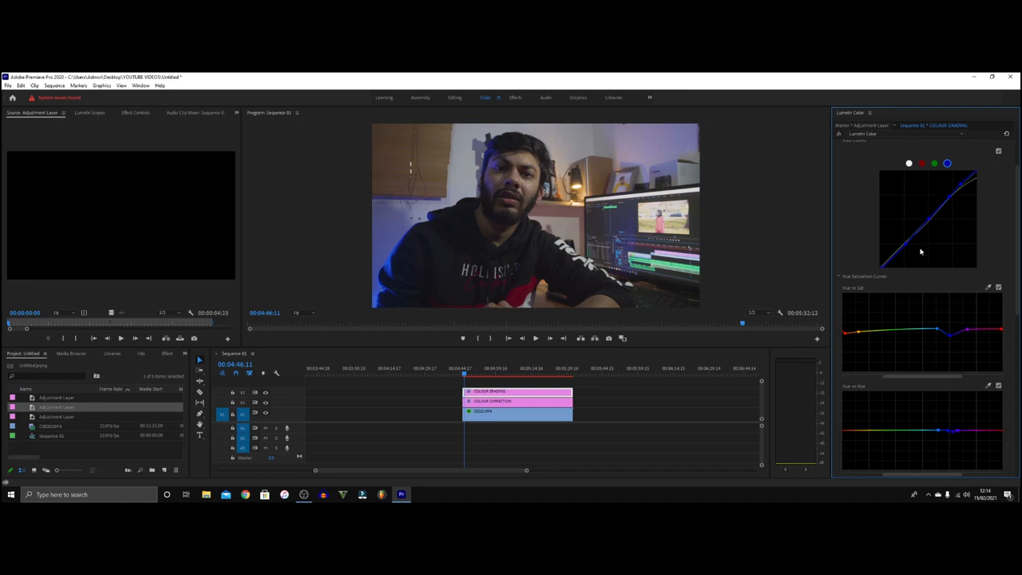
scroll(938, 412, down, 6)
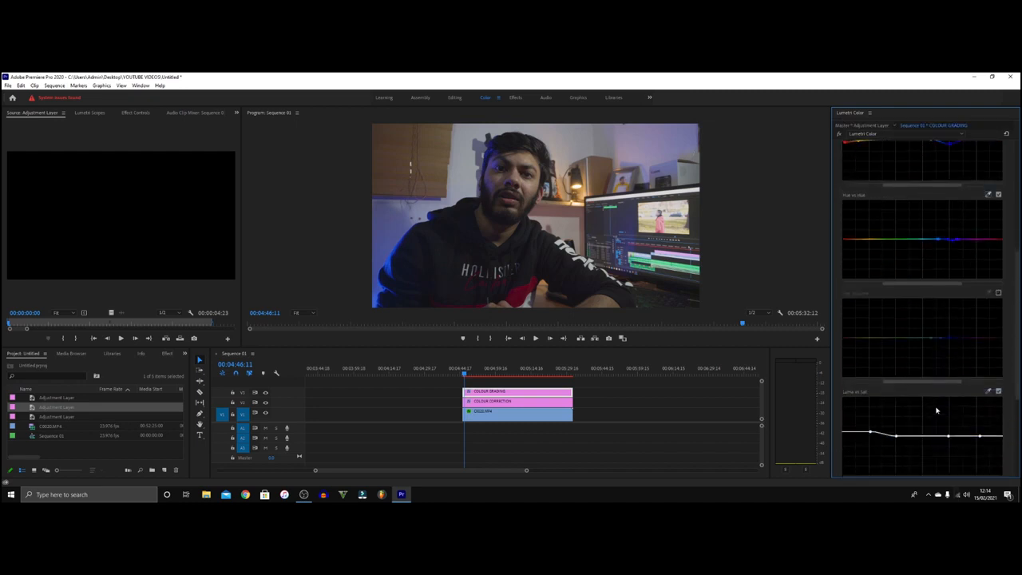
scroll(933, 413, down, 4)
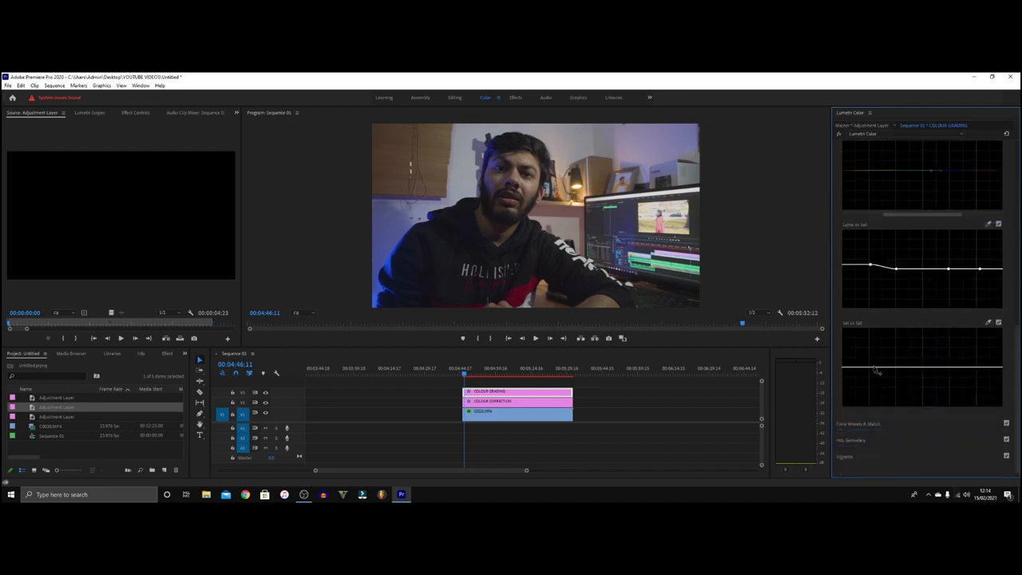
click(859, 425)
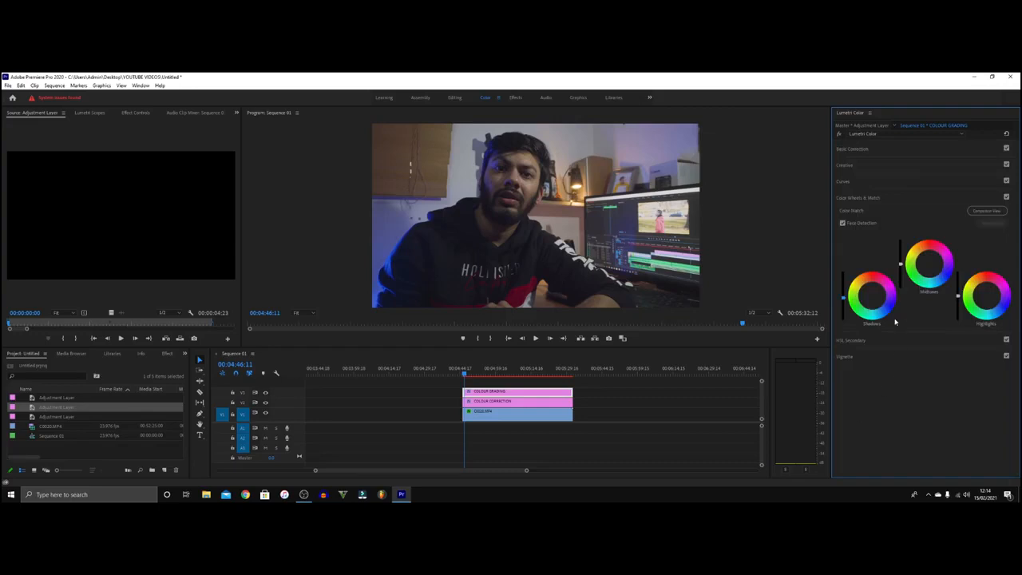